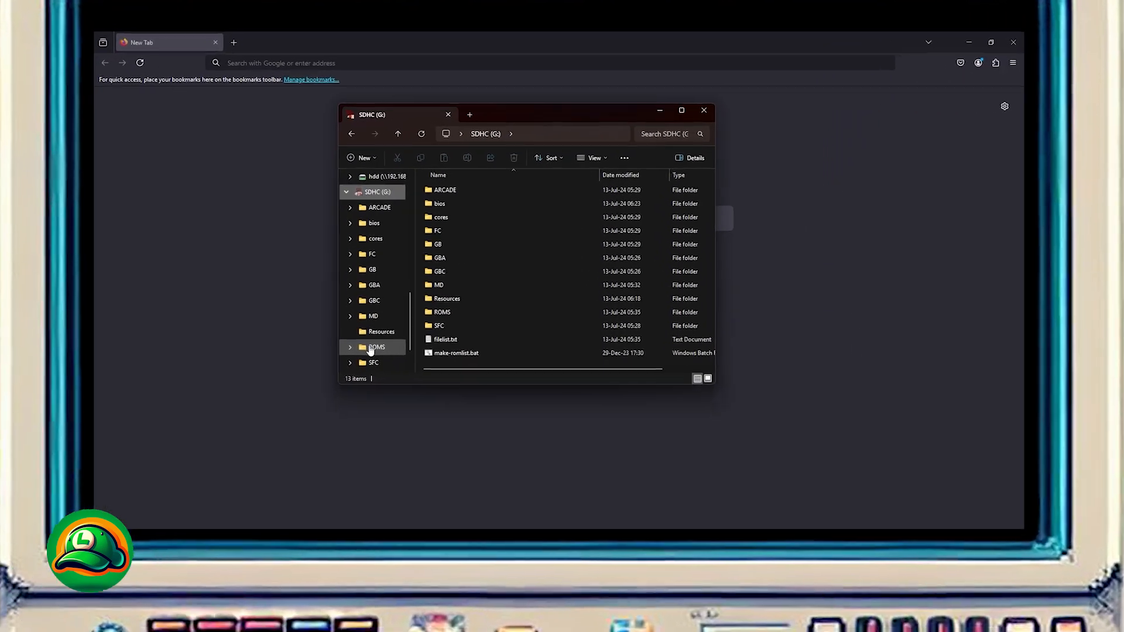
Step: Search the web for "sf2000 tool" and open the nummacway/gb300-sf2000-tool repository on GitHub
left_click(441, 254)
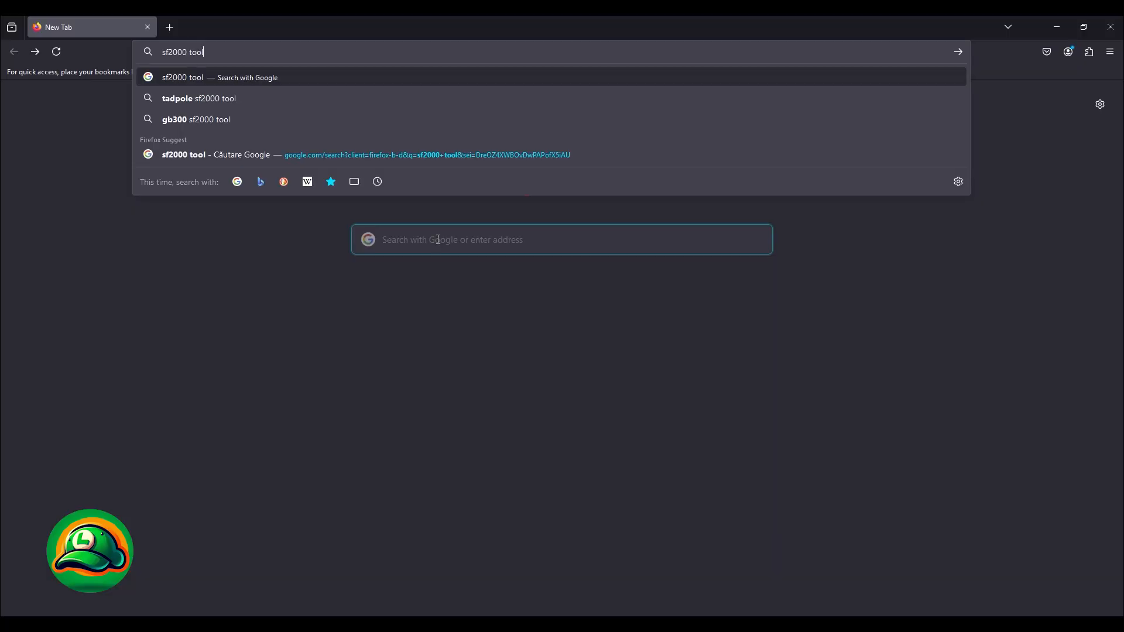
key("Return")
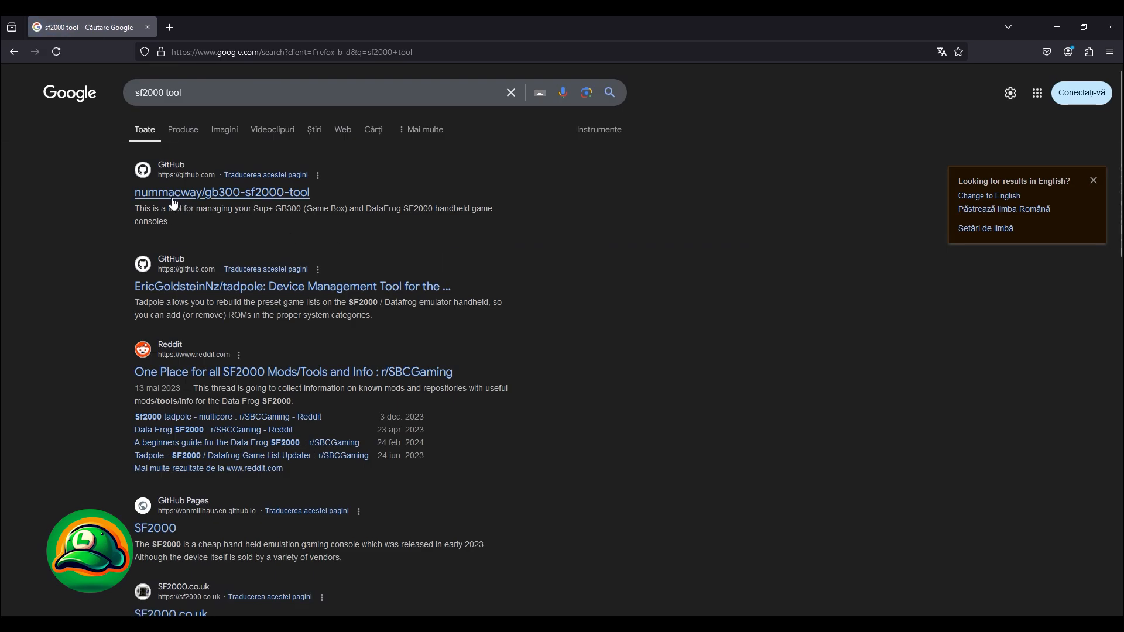
left_click(245, 198)
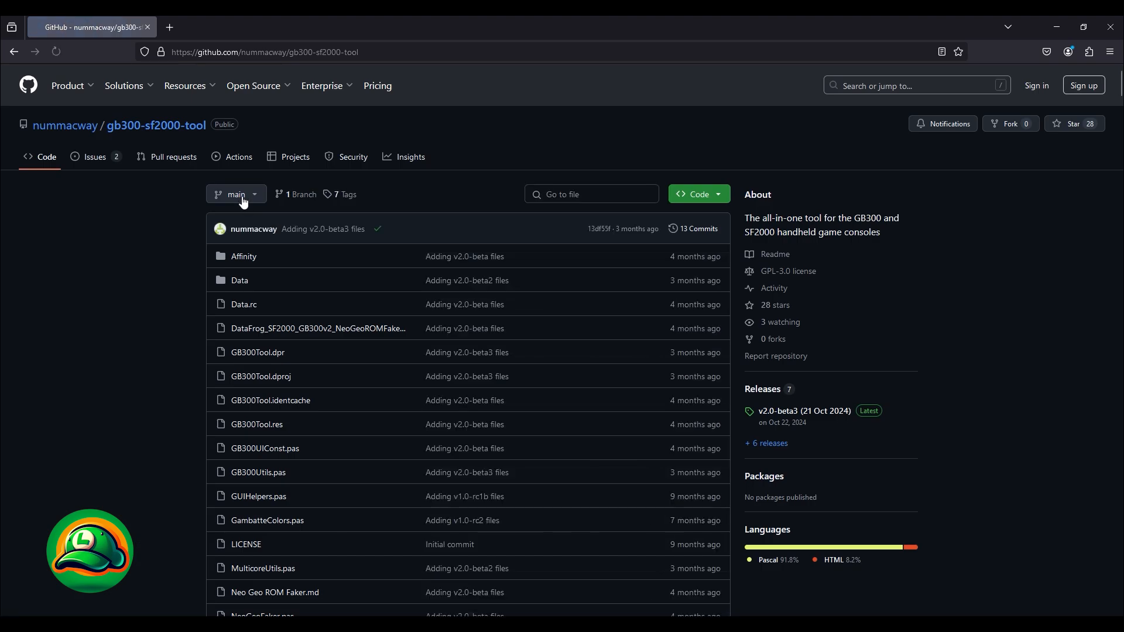
Step: Go to the repository's releases from the README and download GB300SF2000Tool.v2.0-beta3.zip
scroll(260, 125, "down", 10)
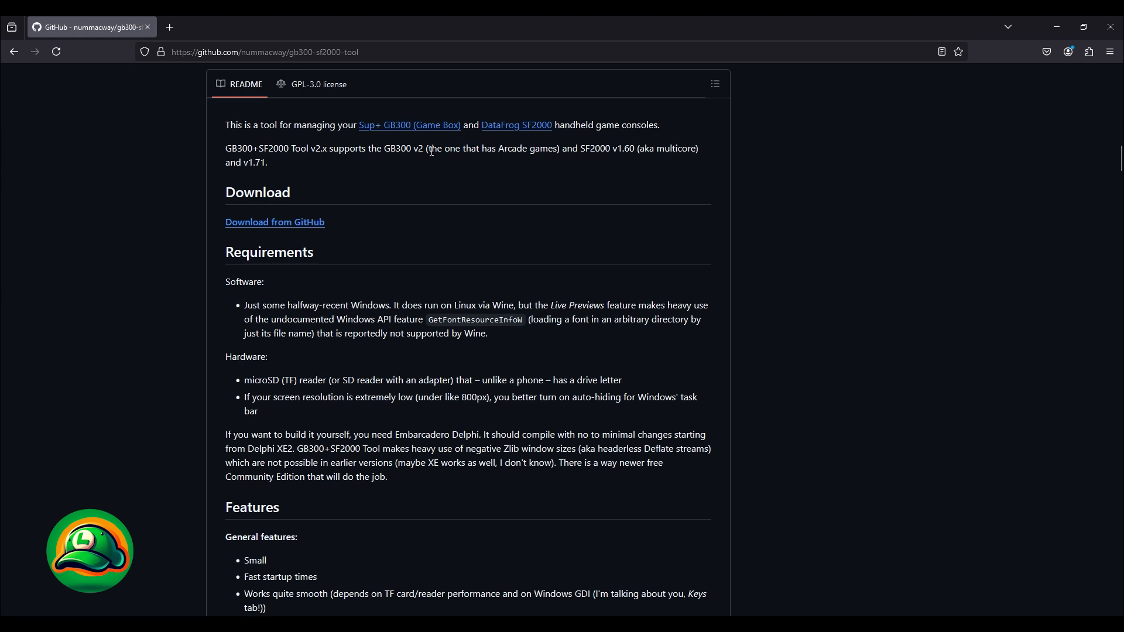
scroll(311, 181, "down", 2)
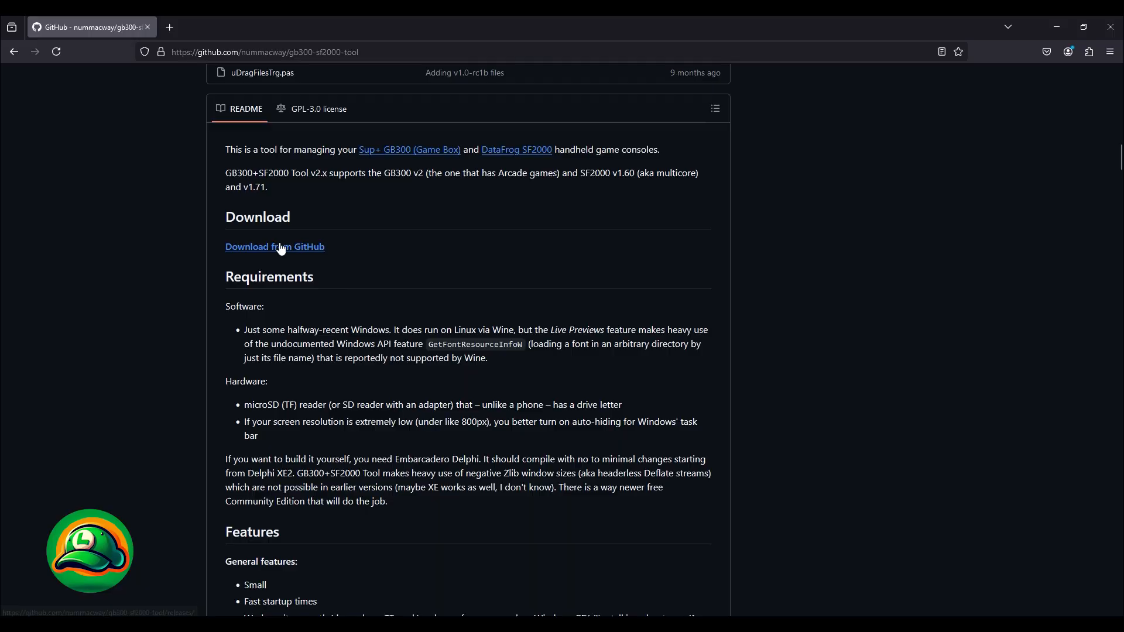
left_click(281, 247)
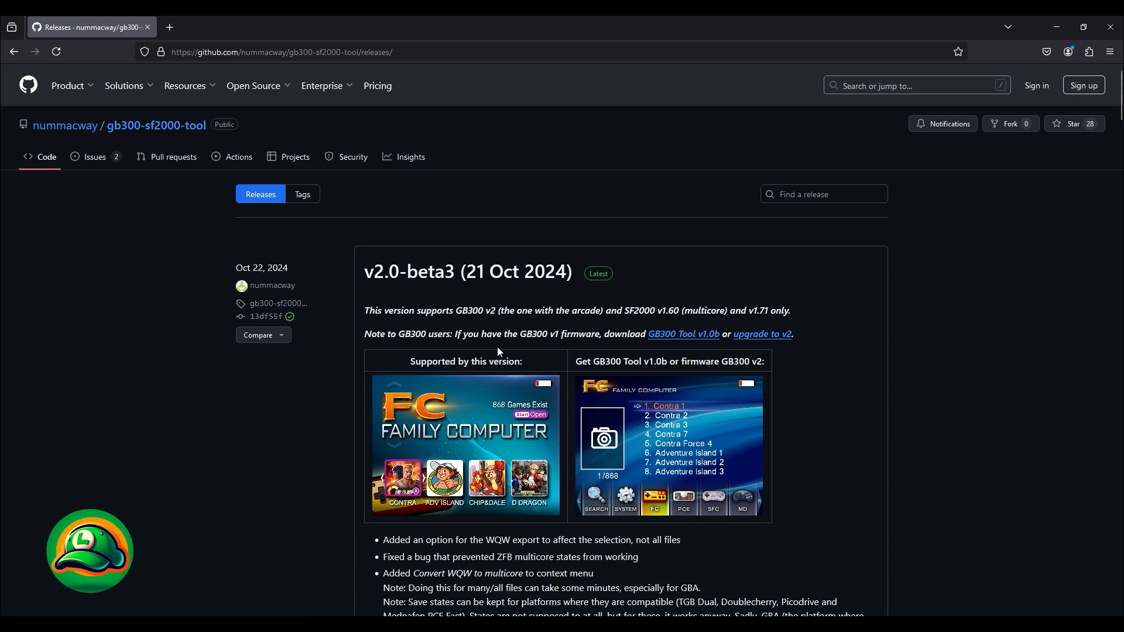
scroll(606, 331, "down", 6)
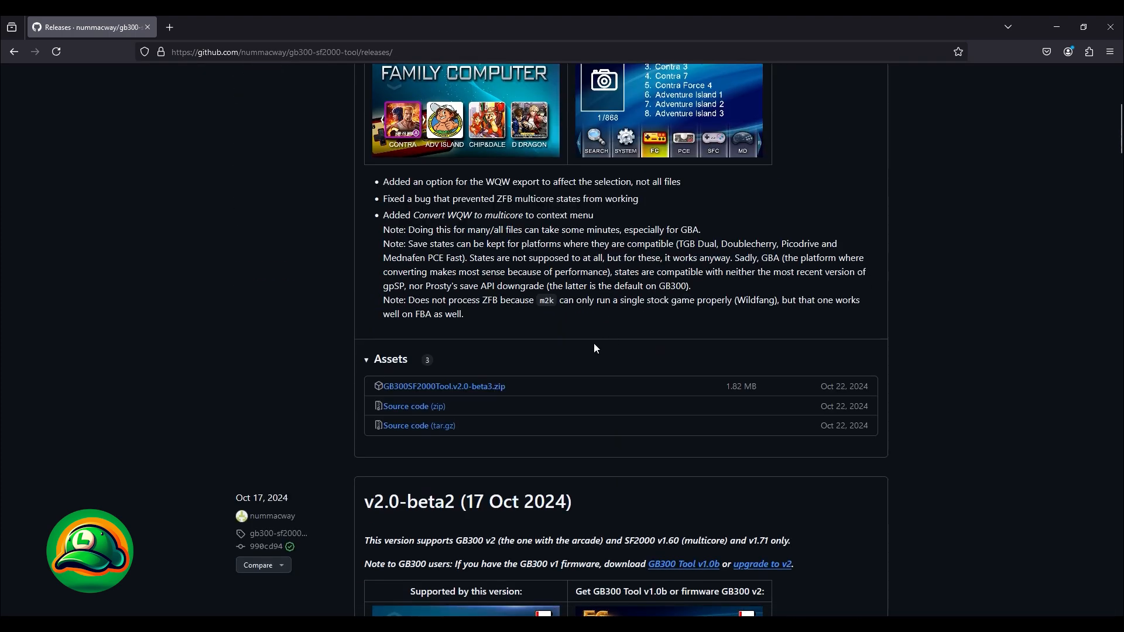
left_click(445, 387)
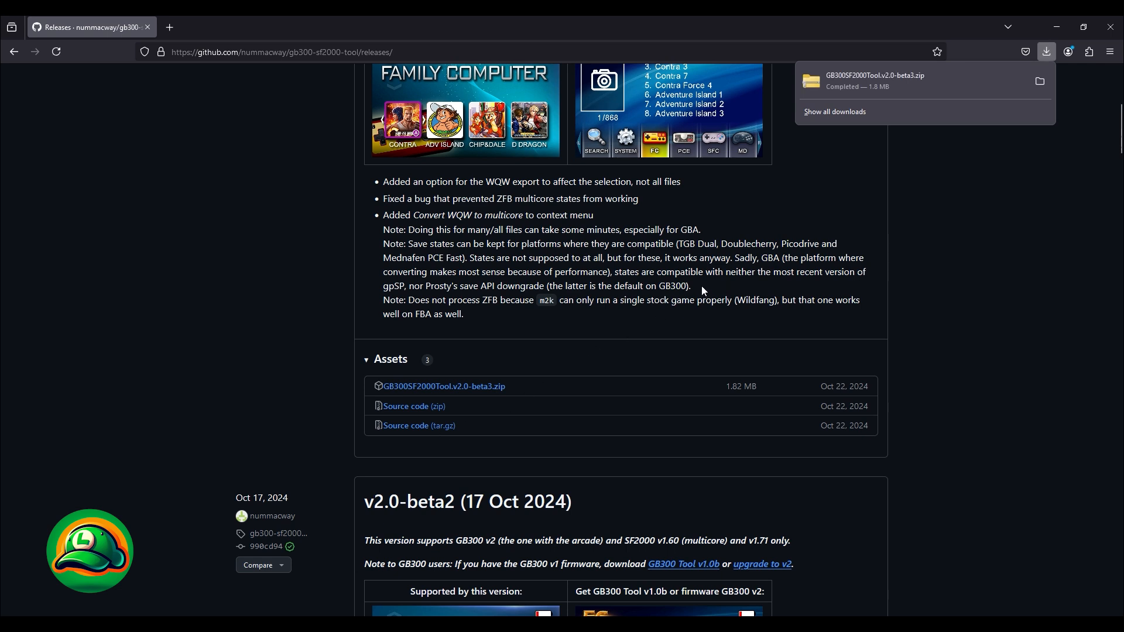
Step: Switch to File Explorer and extract GB300SF2000Tool.v2.0-beta3.zip into the sf2000 folder with 7-Zip
key("alt+Tab")
left_click_drag(718, 202, 764, 270)
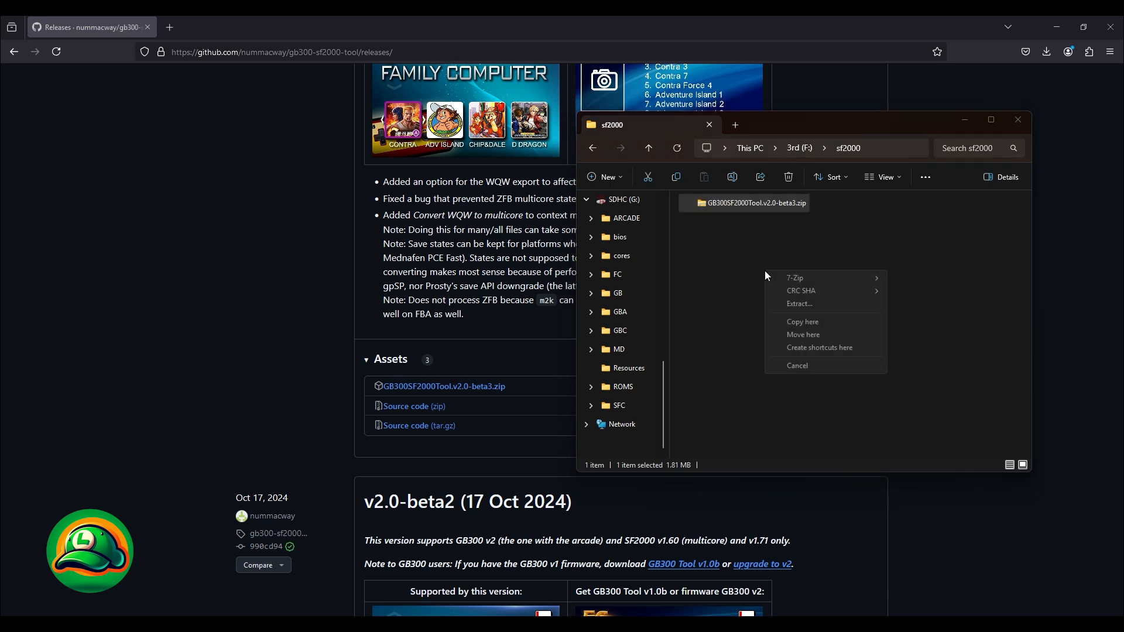
mouse_move(795, 276)
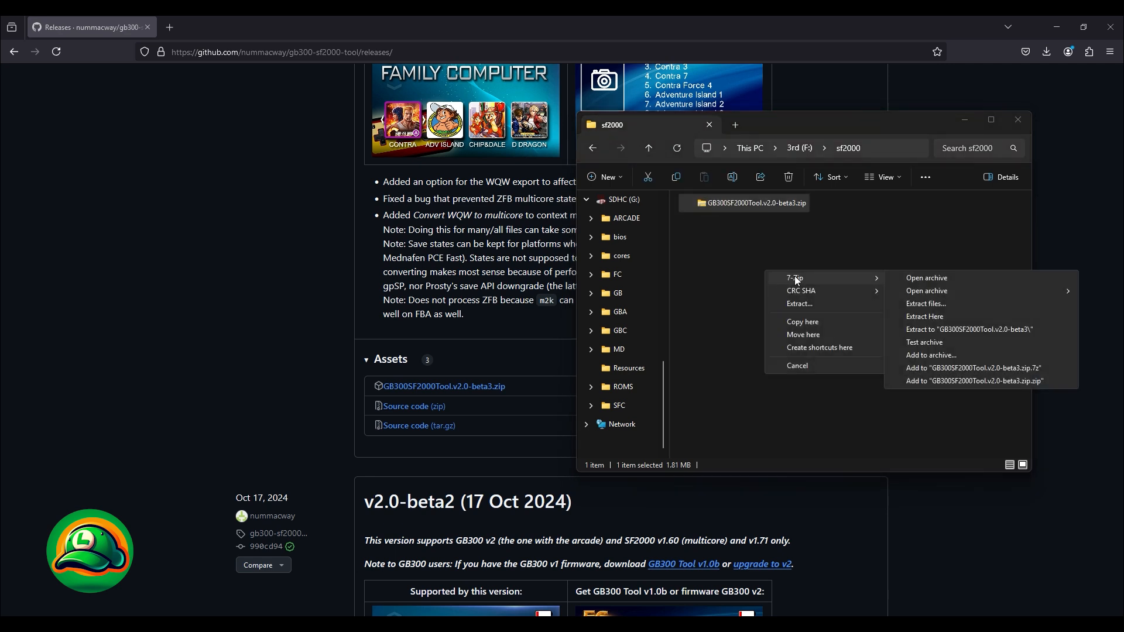
left_click(935, 318)
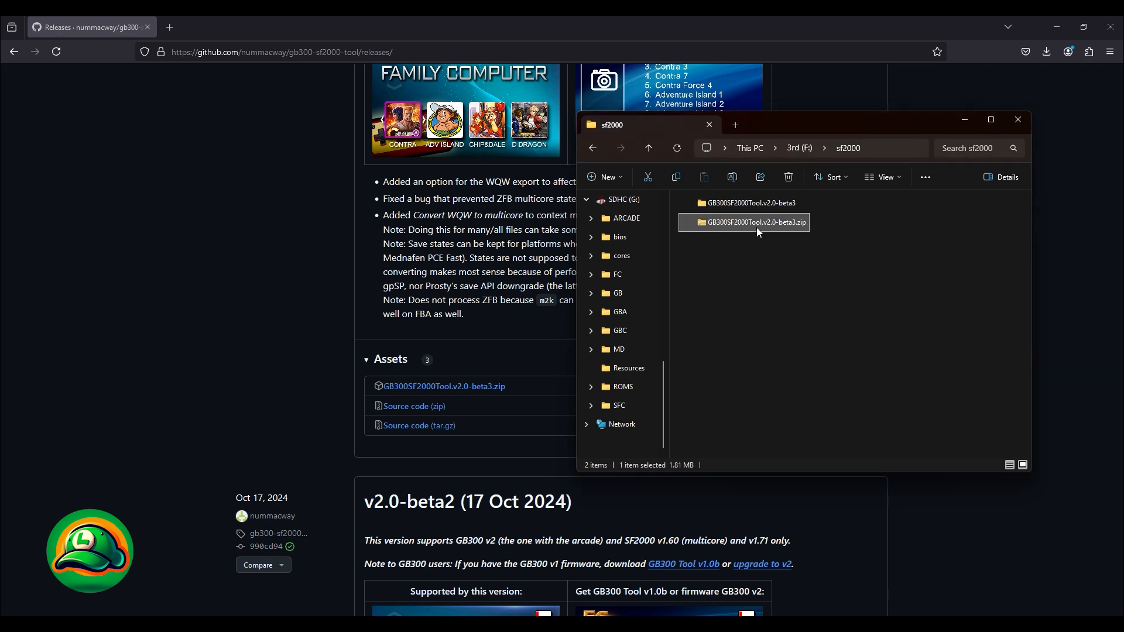
Step: Launch GB300Tool.exe from the extracted folder and start it with g:\ as the working directory
double_click(754, 206)
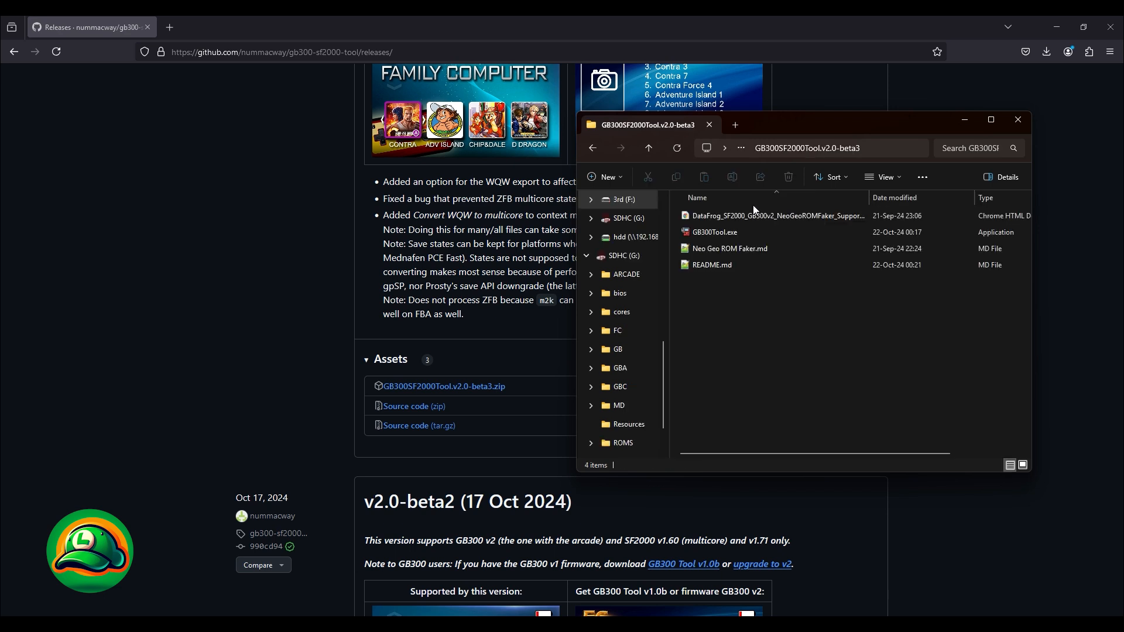
double_click(731, 233)
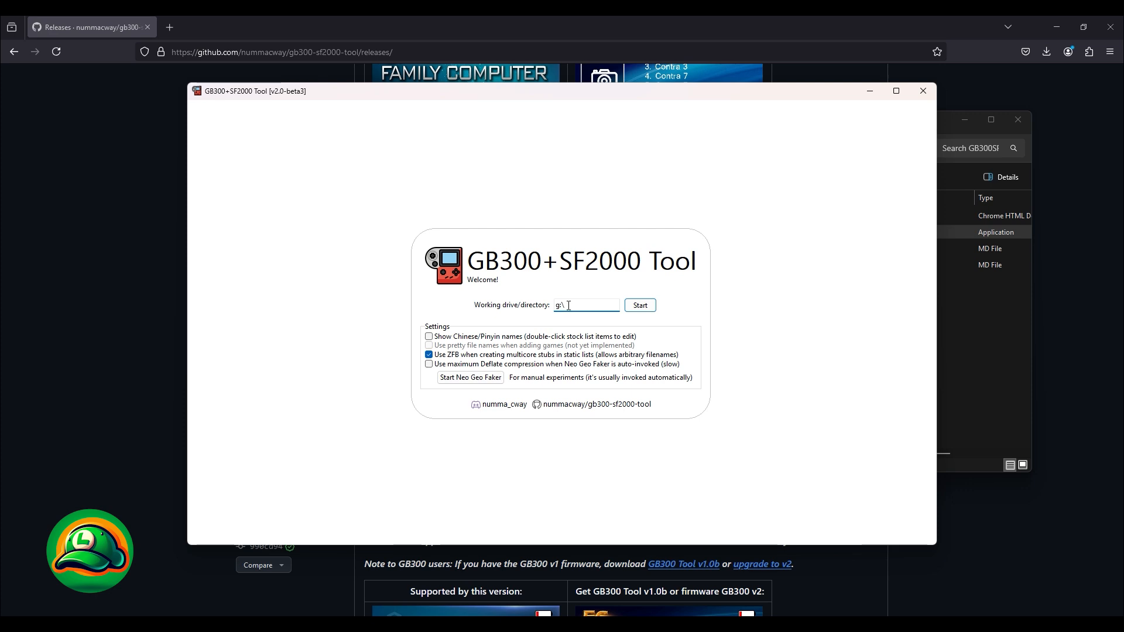
left_click(967, 347)
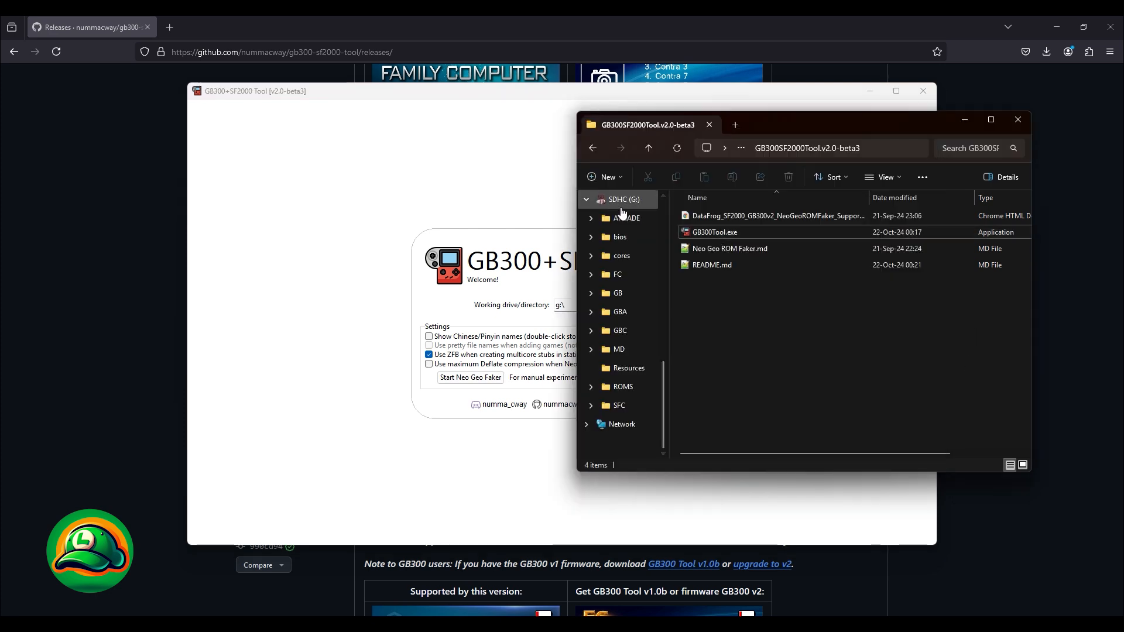
left_click(409, 324)
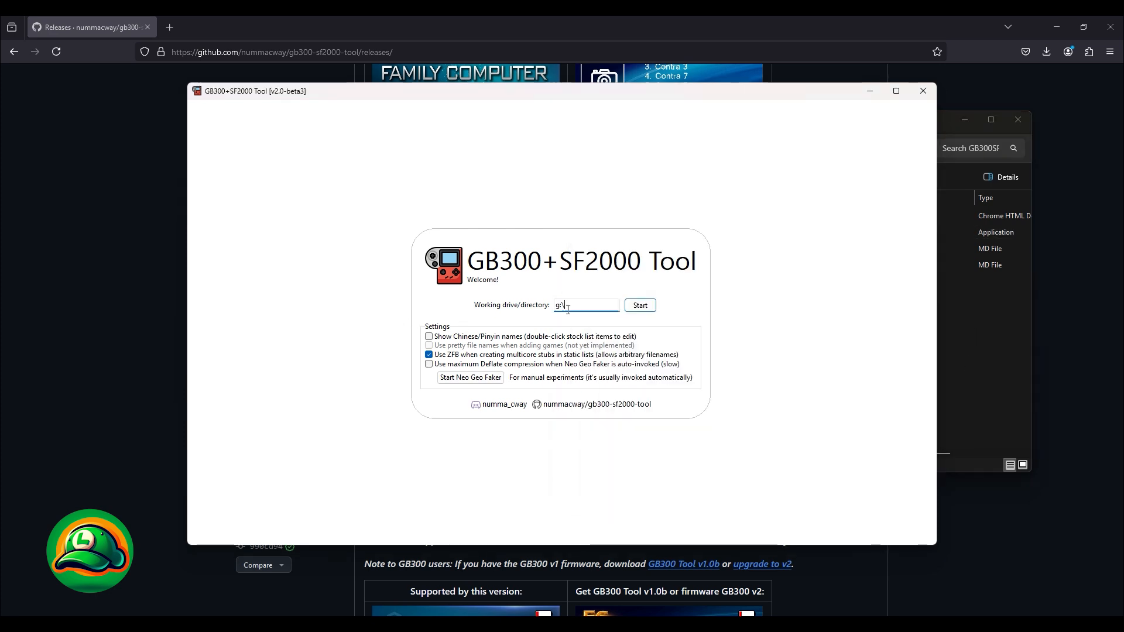
left_click(642, 307)
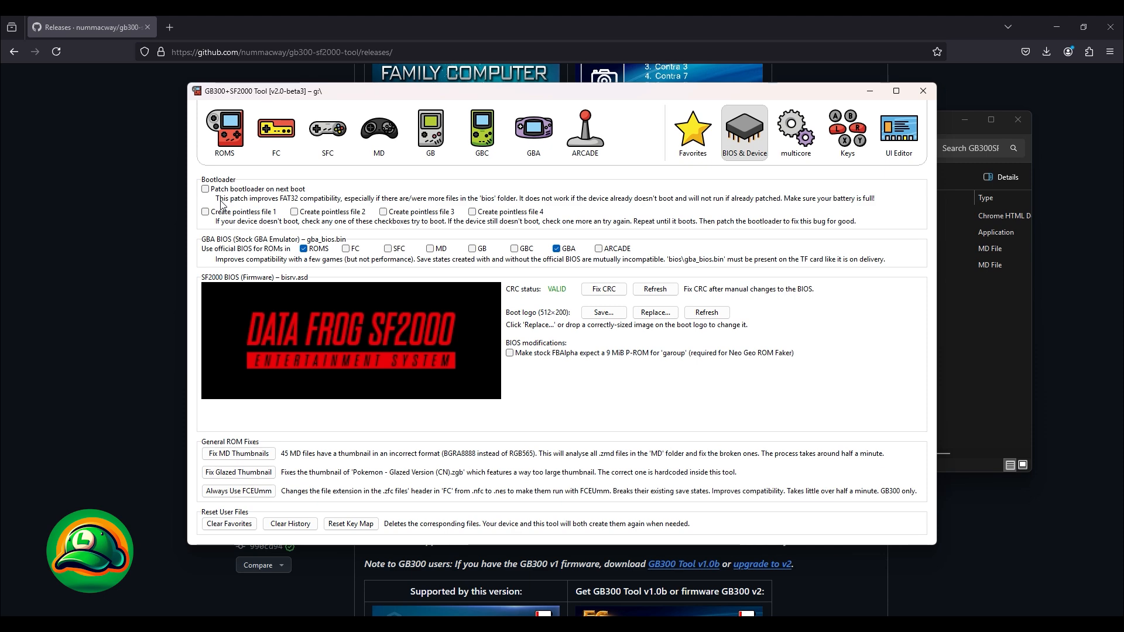
Step: Look through the ROMS, FC and SFC game lists, including the details of ActRaiser (Europe)
left_click(236, 140)
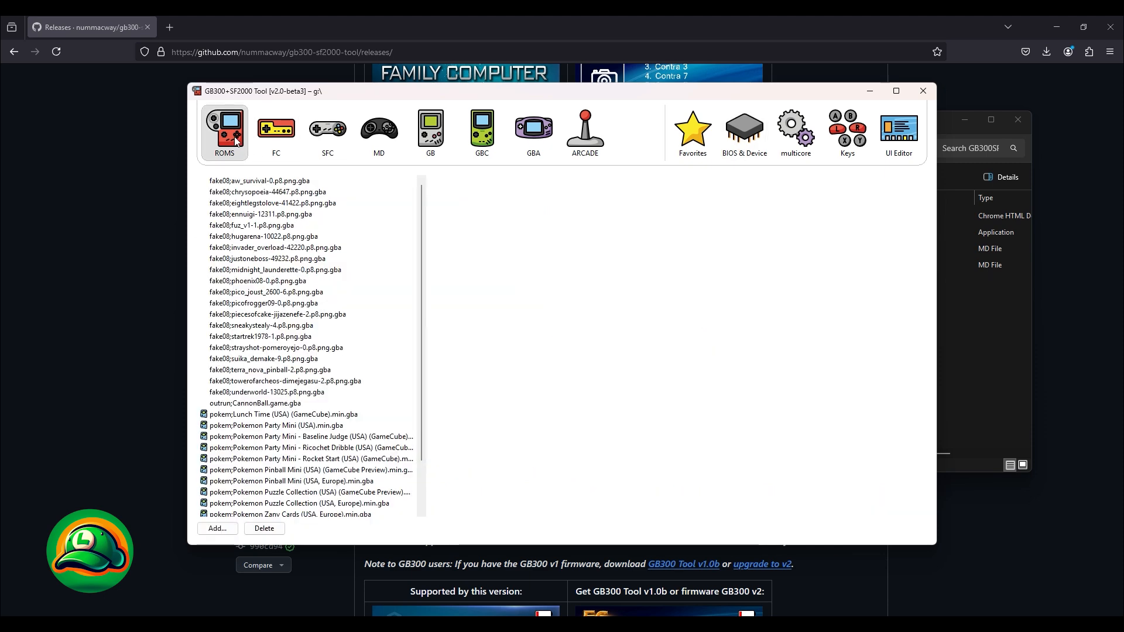
left_click(265, 142)
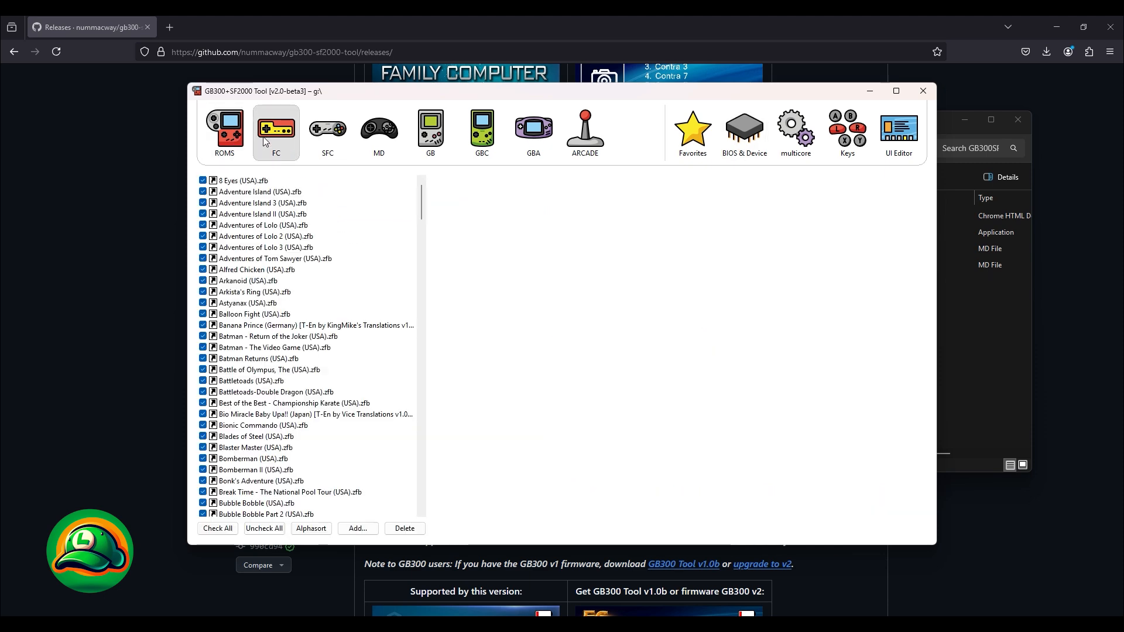
left_click(343, 140)
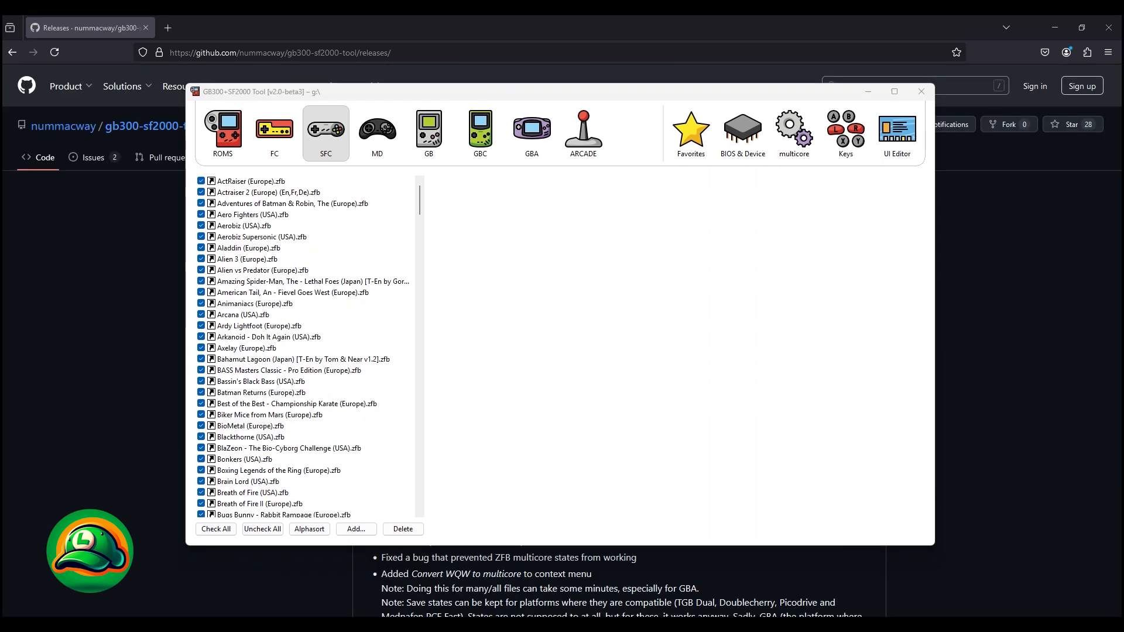
left_click(251, 182)
left_click_drag(254, 352, 254, 353)
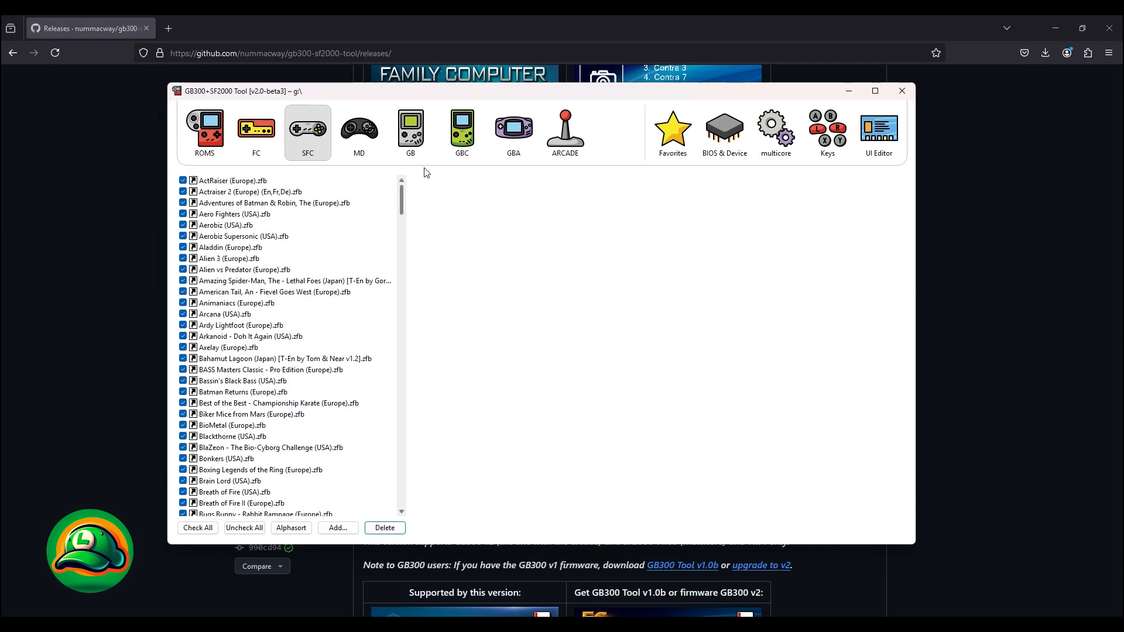
scroll(433, 269, "down", 20)
scroll(435, 284, "down", 20)
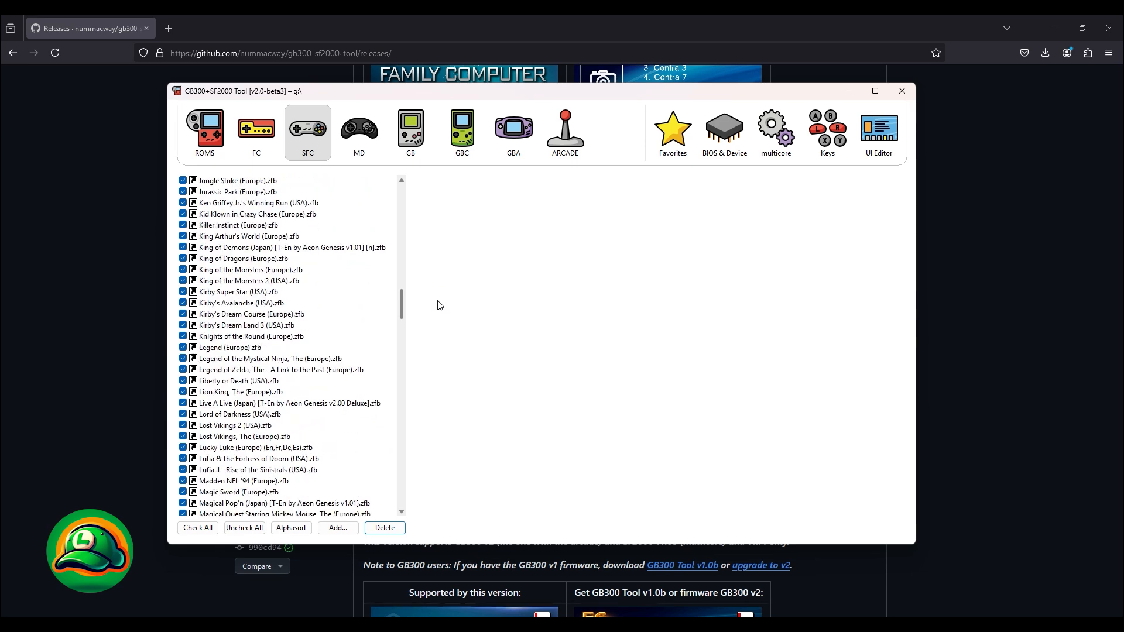
scroll(441, 329, "down", 3)
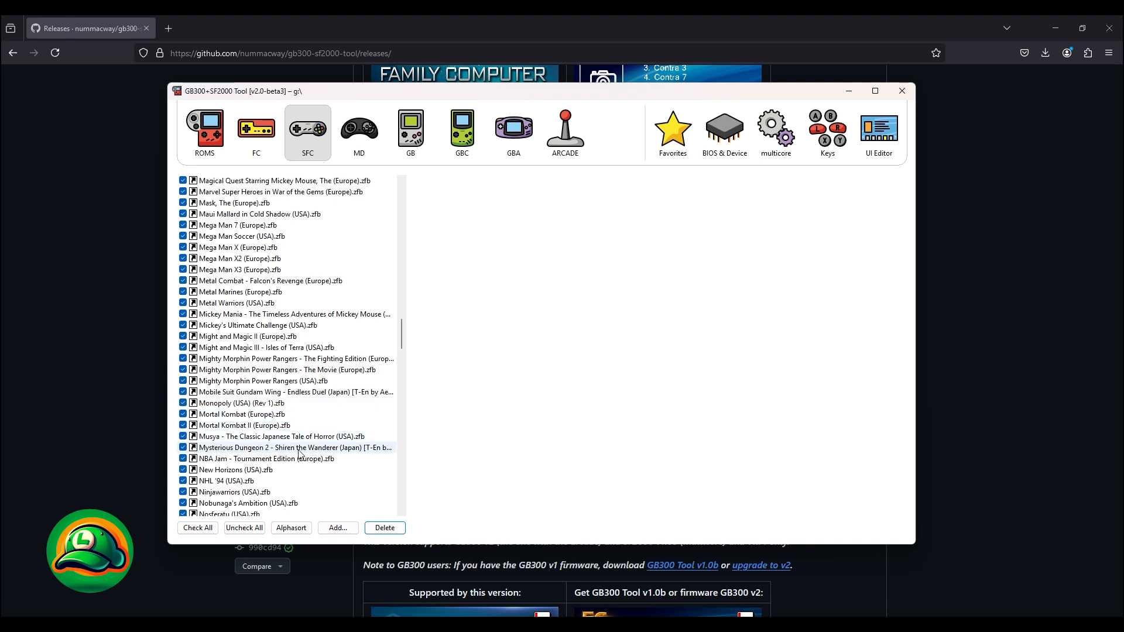
Step: Add the ROM Mortal Kombat 3 - (U)[!].smc to the SFC list using the snes02 (Snes9x 2002) core
left_click(340, 534)
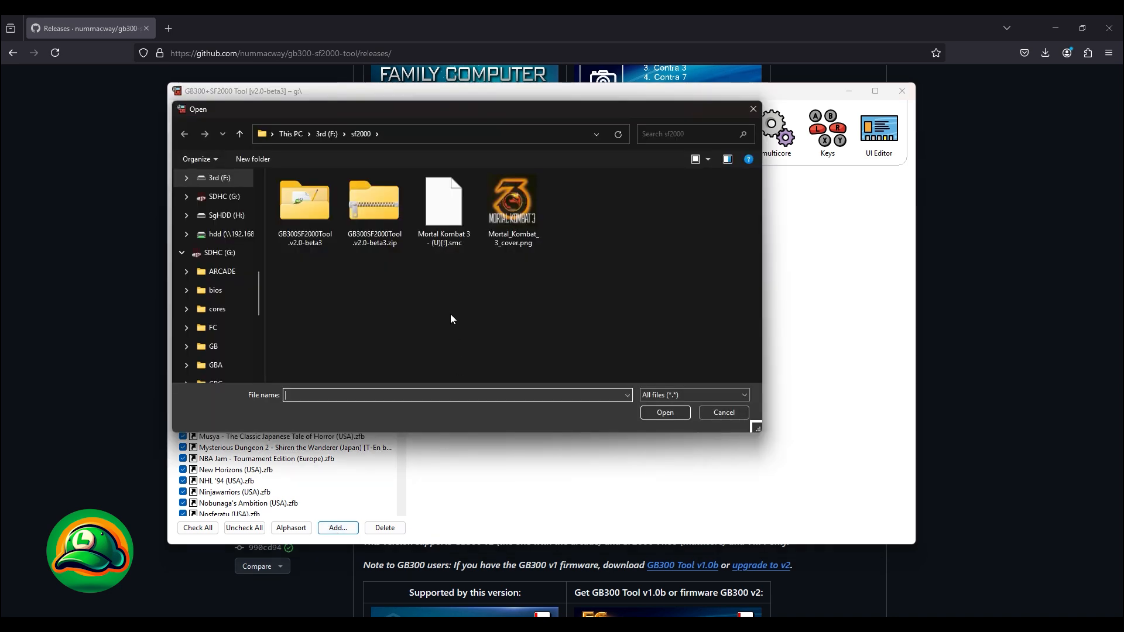
double_click(443, 205)
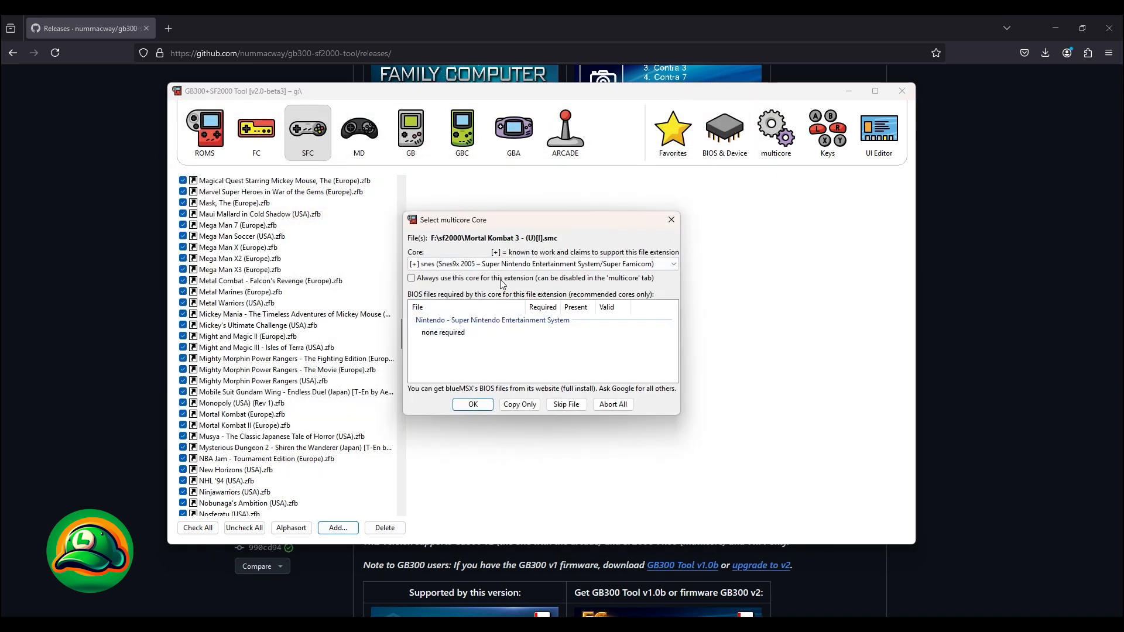
left_click(518, 264)
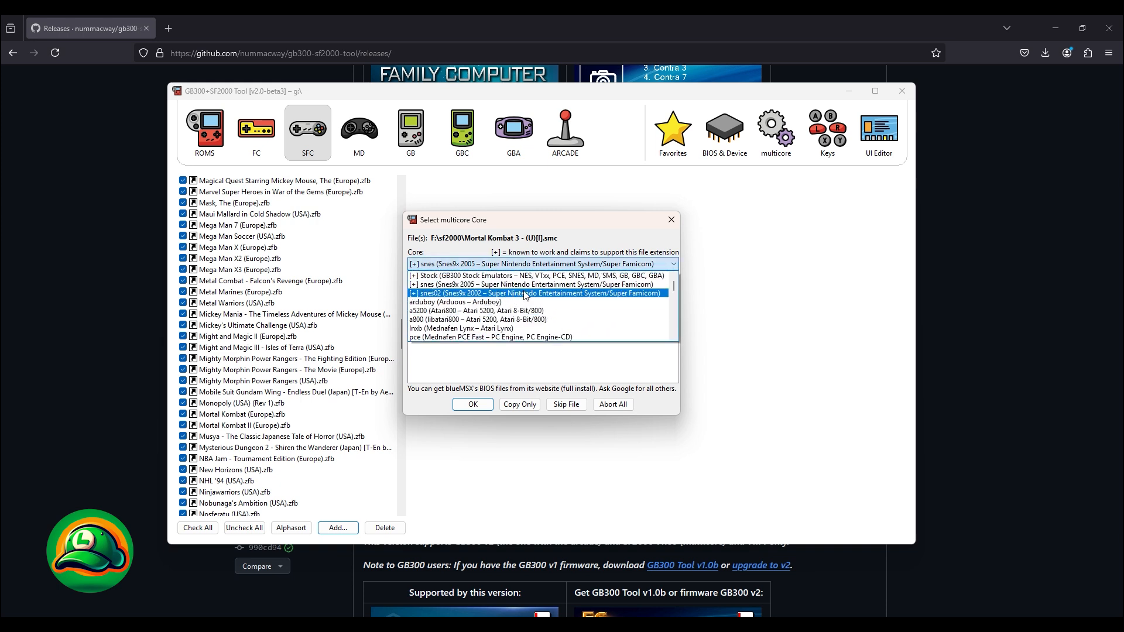
left_click(525, 294)
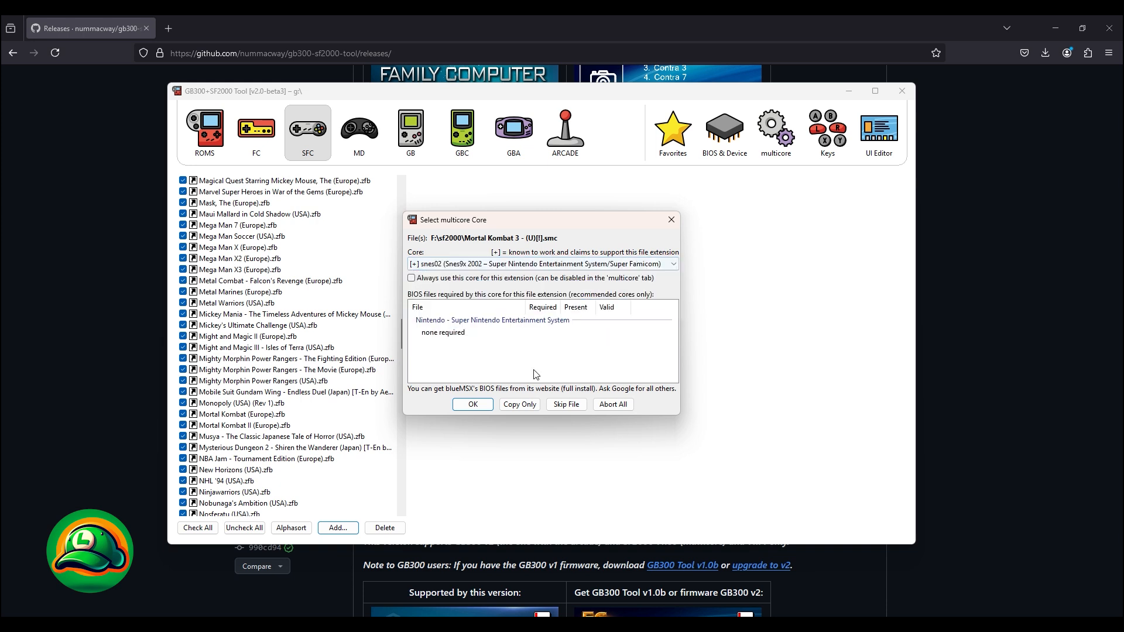
left_click(472, 404)
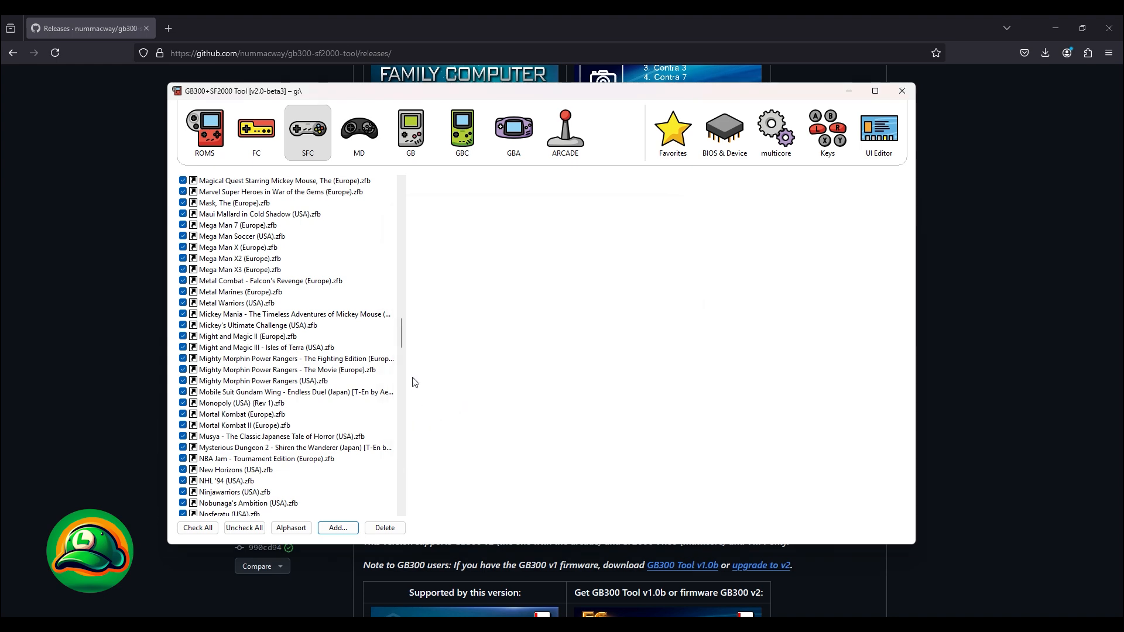
Step: Move the new Mortal Kombat 3 entry above Young Merlin and sort the SFC list alphabetically
scroll(414, 391, "down", 20)
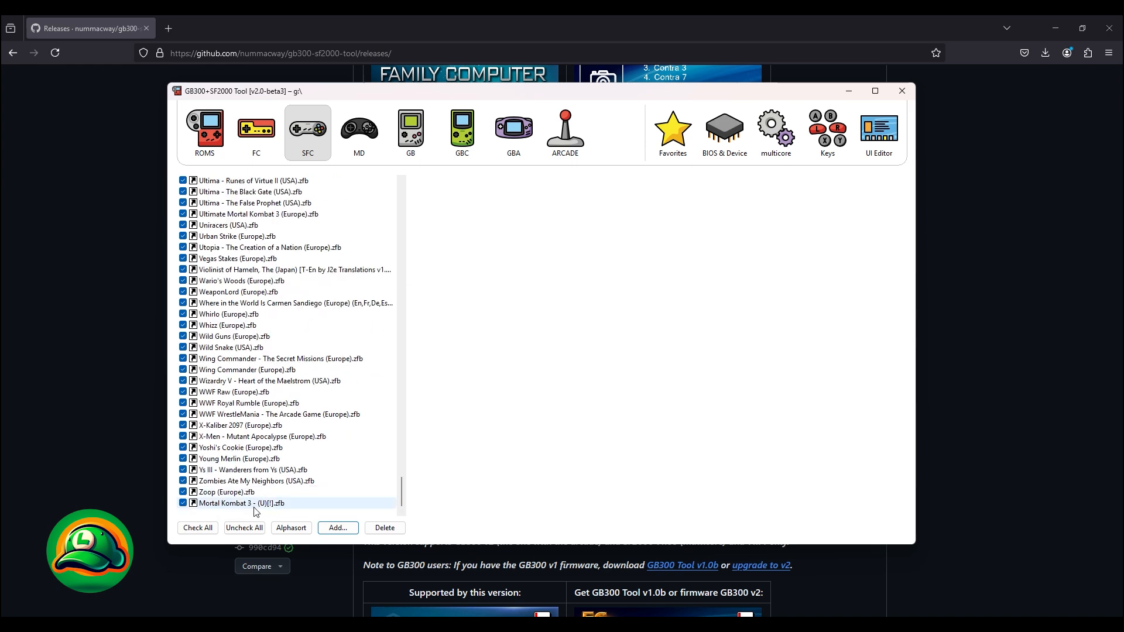
left_click(252, 504)
left_click_drag(266, 507, 275, 386)
left_click_drag(278, 464, 276, 459)
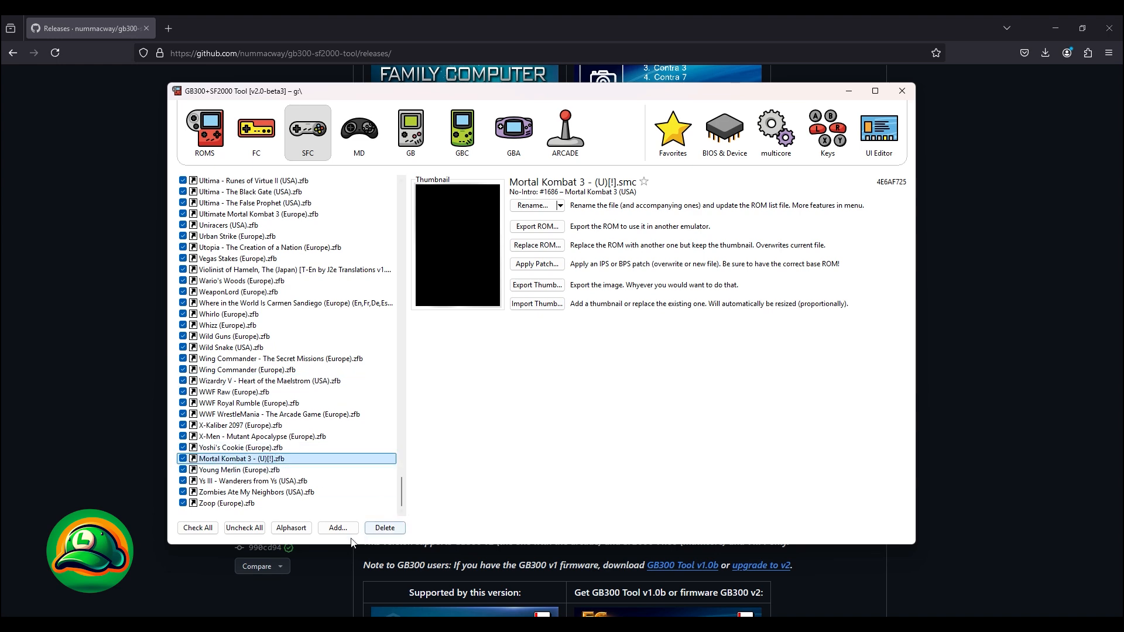
left_click(291, 527)
left_click_drag(402, 495, 408, 352)
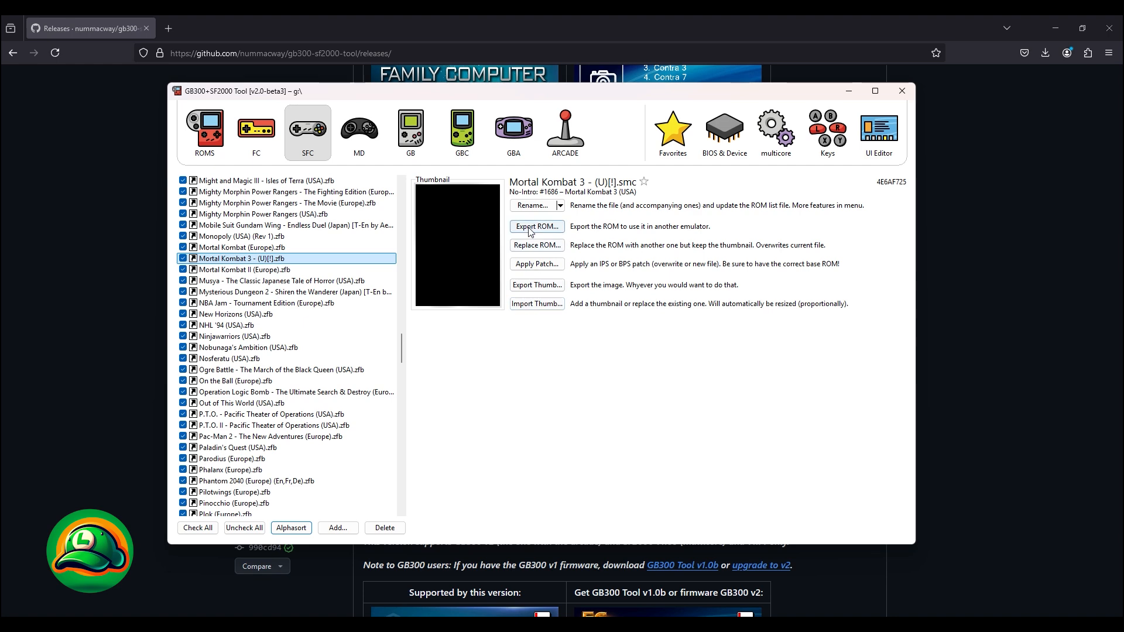
Step: Import Mortal_Kombat_3_cover.png as the thumbnail of the Mortal Kombat 3 entry
left_click(536, 304)
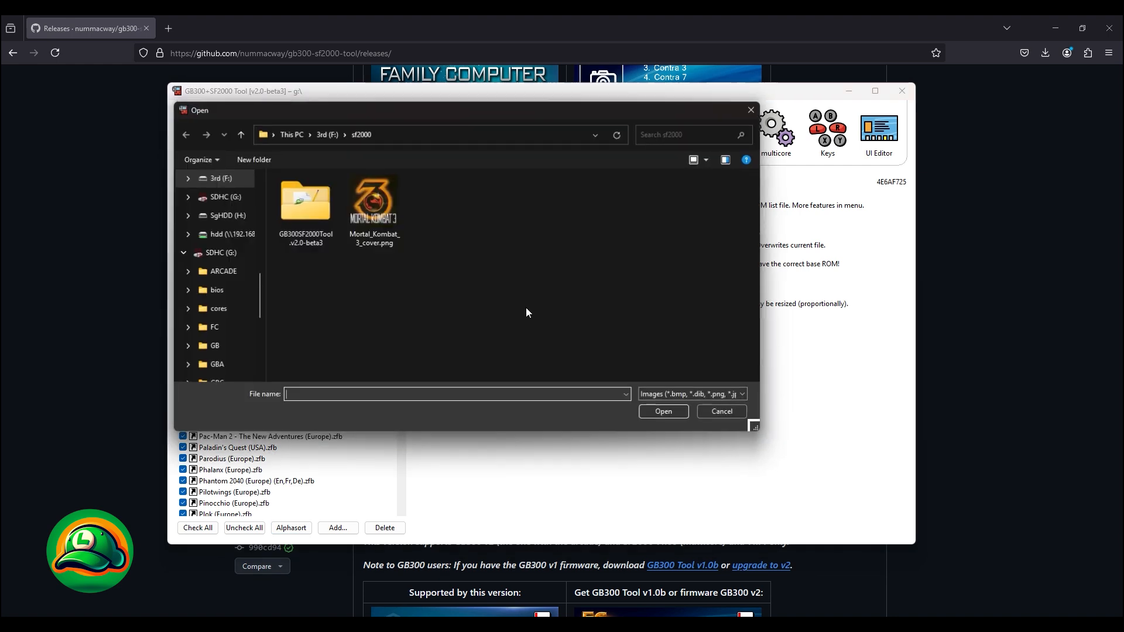
double_click(378, 233)
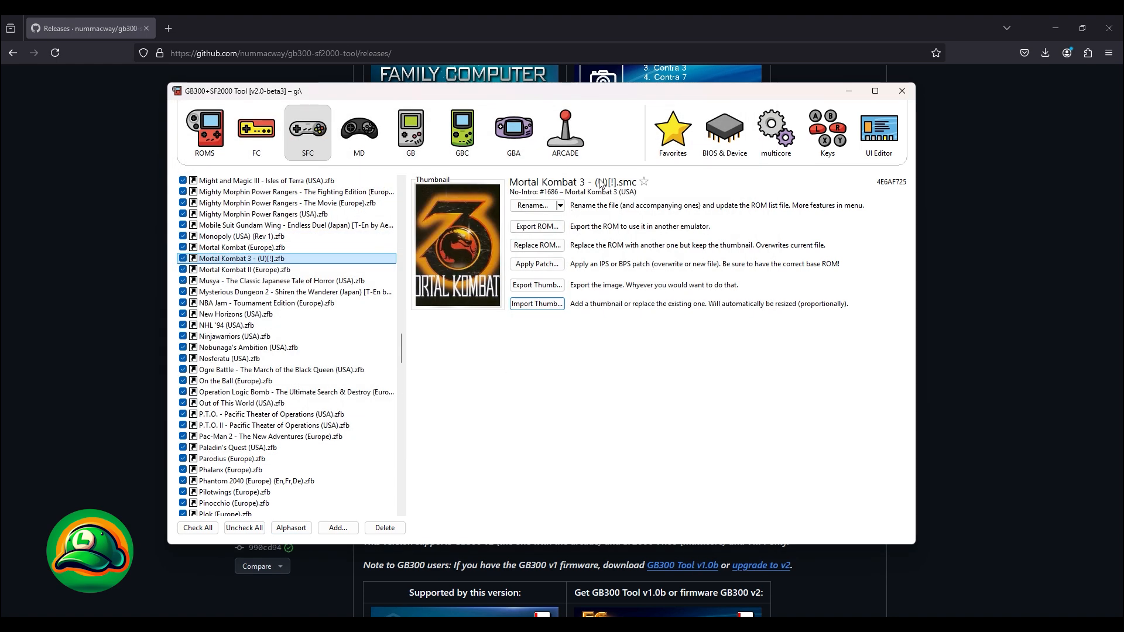
Step: Rename the Mortal Kombat 3 - (U)[!].zfb entry as "Mortal Kombat 3" without a file extension
left_click(533, 206)
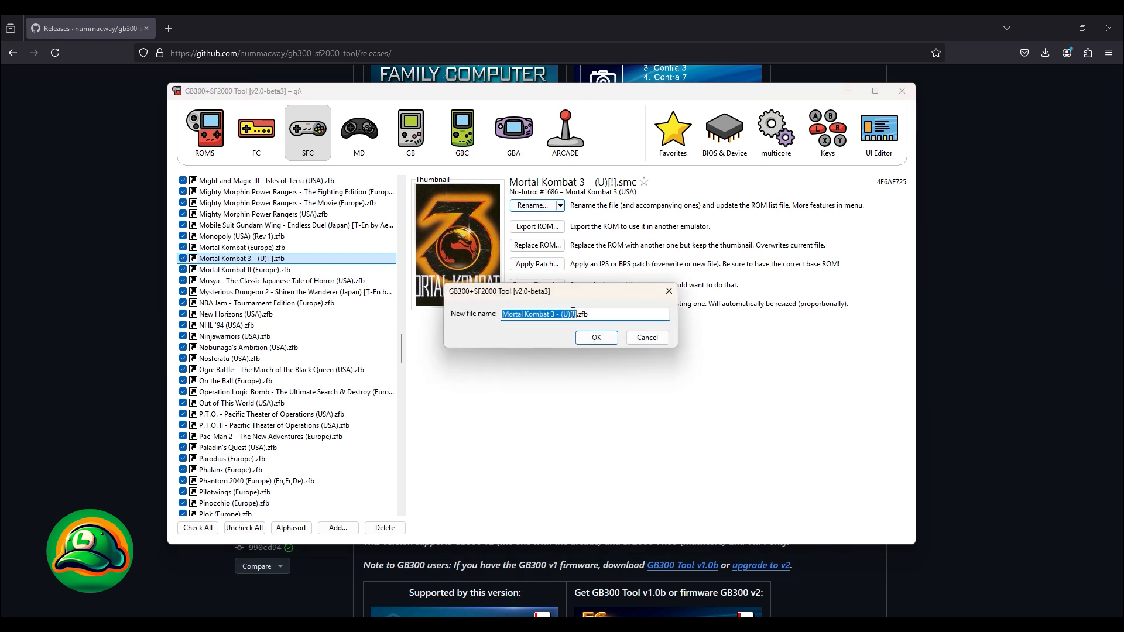
left_click_drag(556, 314, 632, 314)
key("BackSpace")
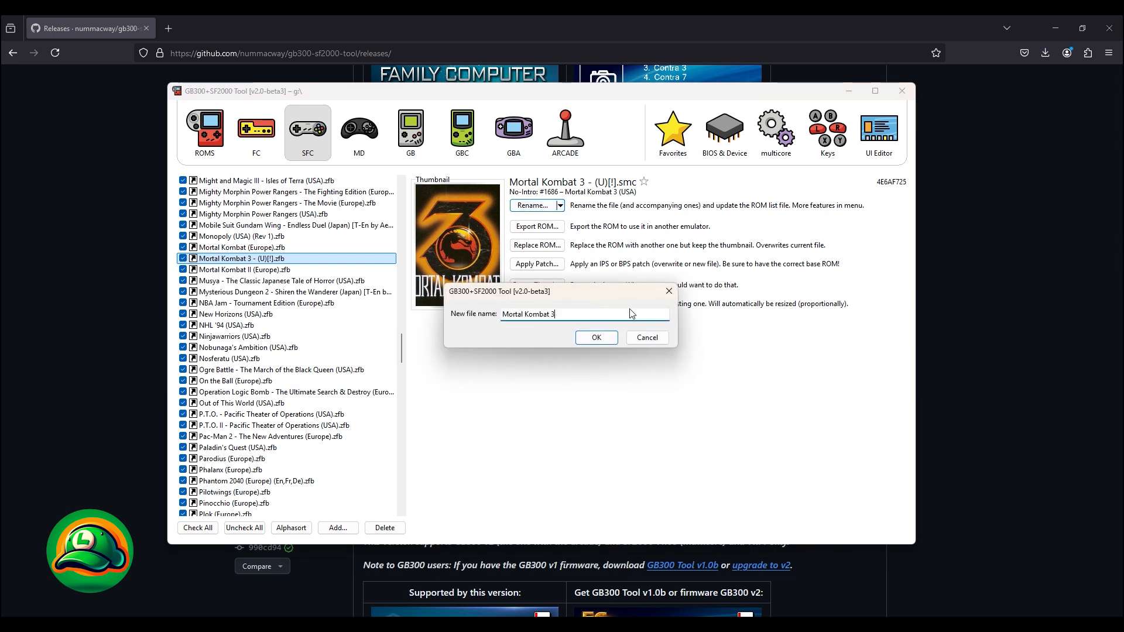
left_click(594, 339)
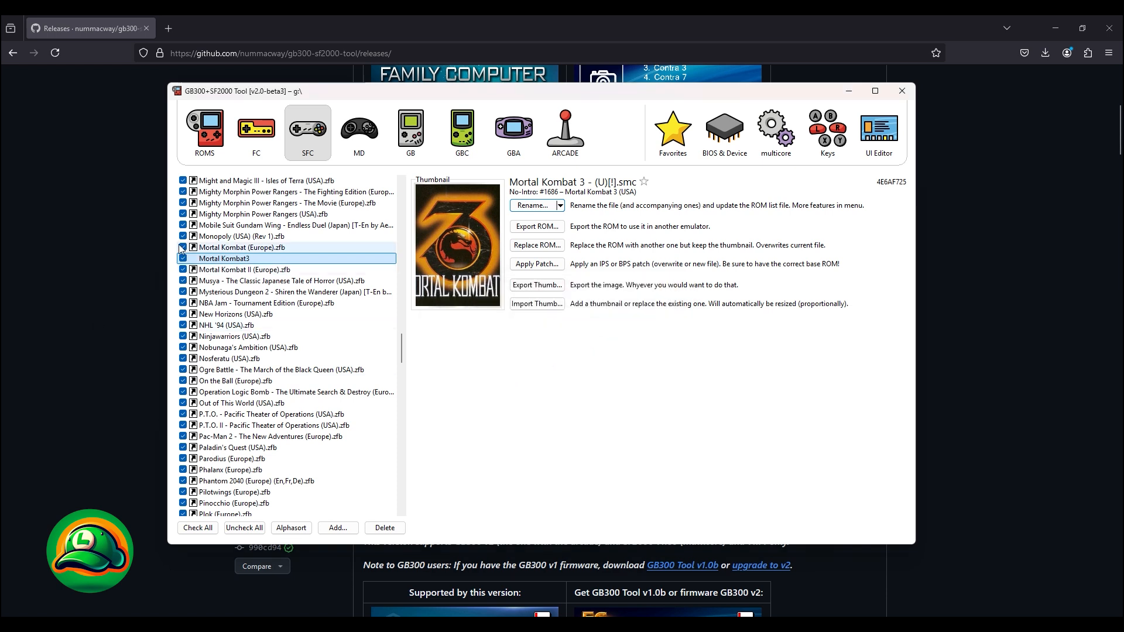
Step: Rename the Mortal Kombat 3 entry as "Mortal Kombat 3.zfb"
left_click(533, 205)
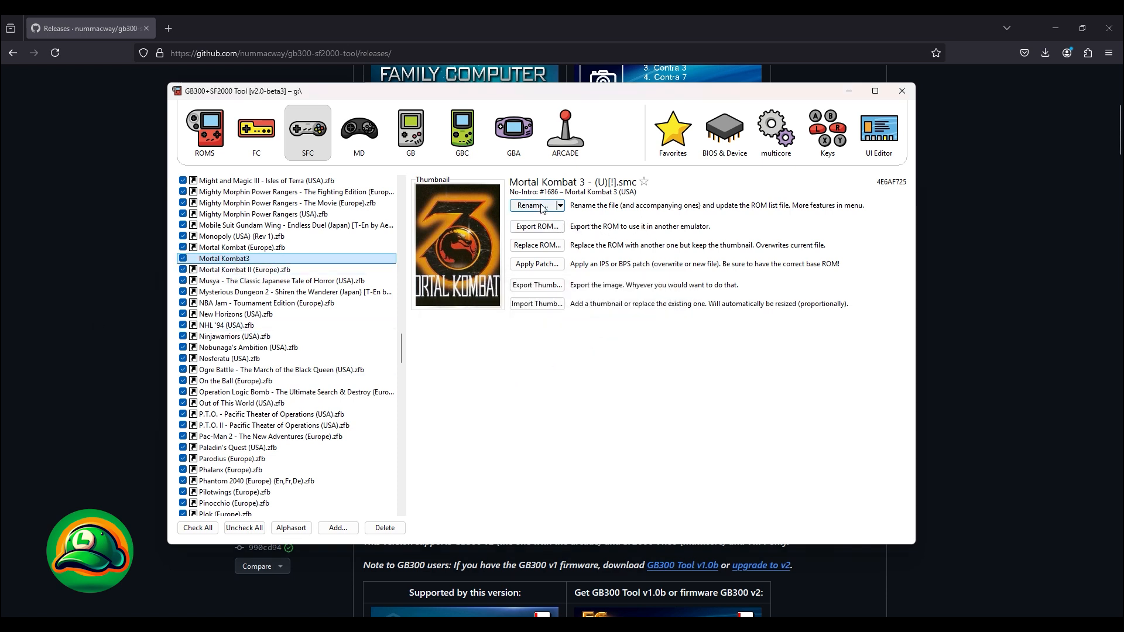
left_click(553, 315)
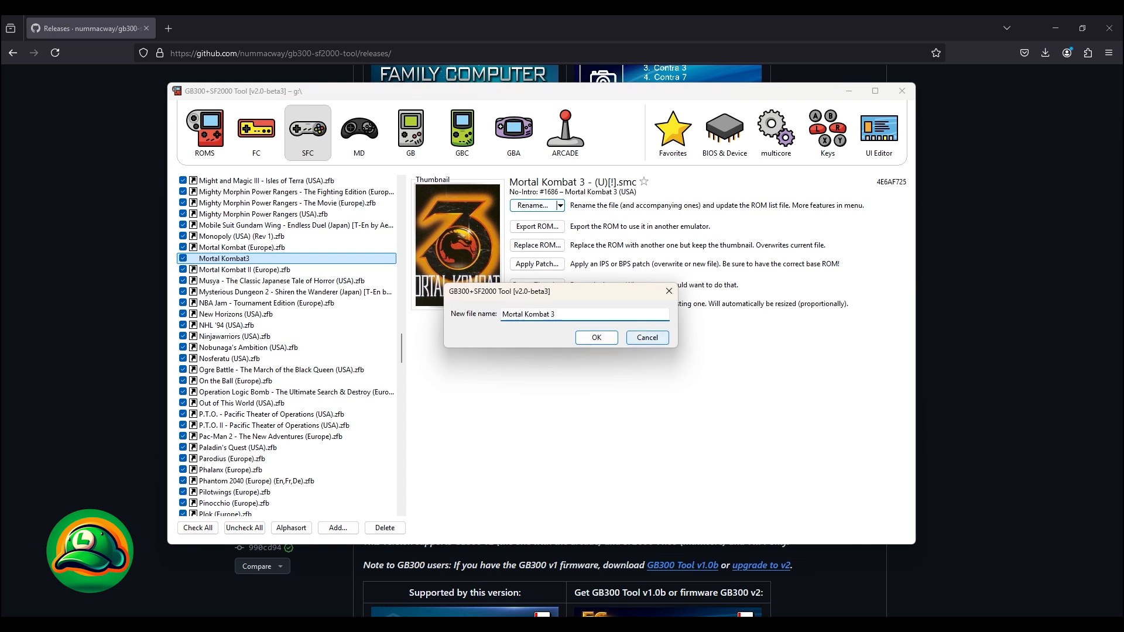
key("End")
type(".")
key("Return")
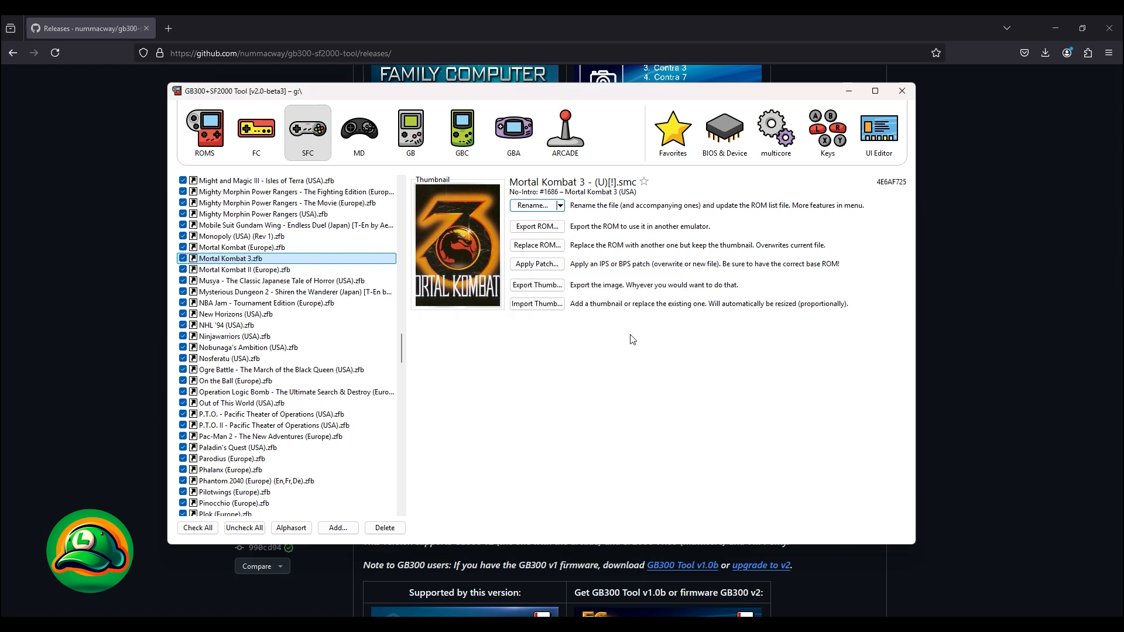